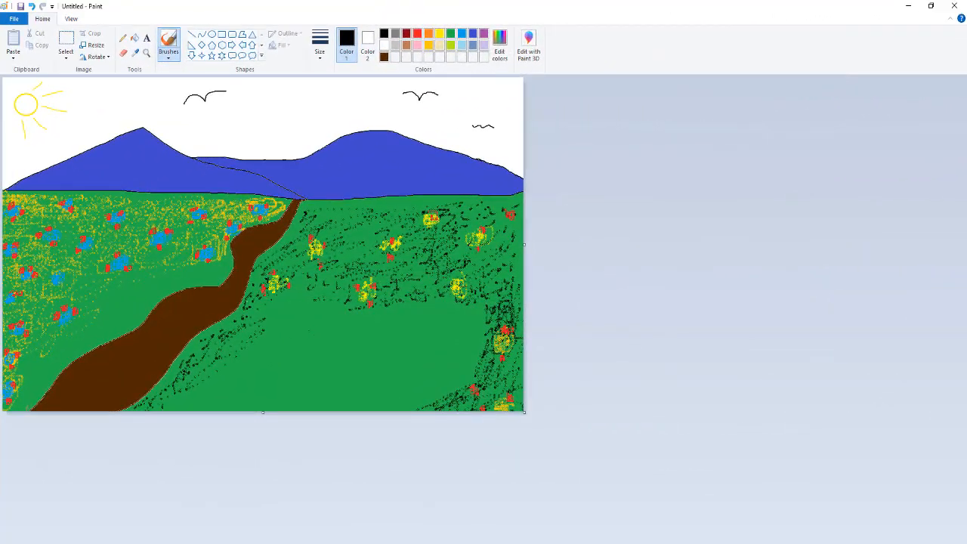
pyautogui.moveTo(233, 156)
pyautogui.mouseDown()
pyautogui.moveTo(295, 168)
pyautogui.moveTo(300, 194)
pyautogui.mouseUp()
pyautogui.moveTo(190, 157); pyautogui.dragTo(222, 158)
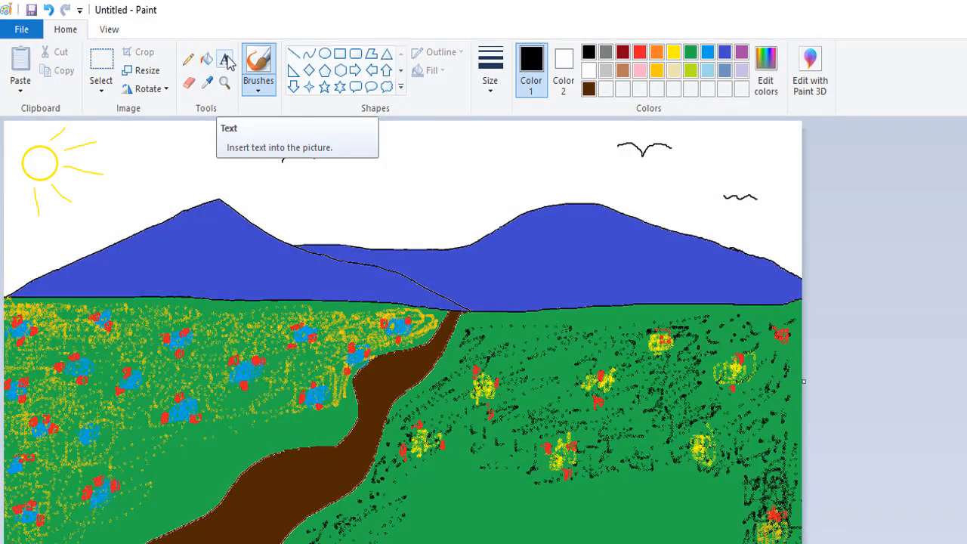
# Insert a wide text box with the Text tool in the sky and shift it down over the mountains.
pyautogui.click(226, 62)
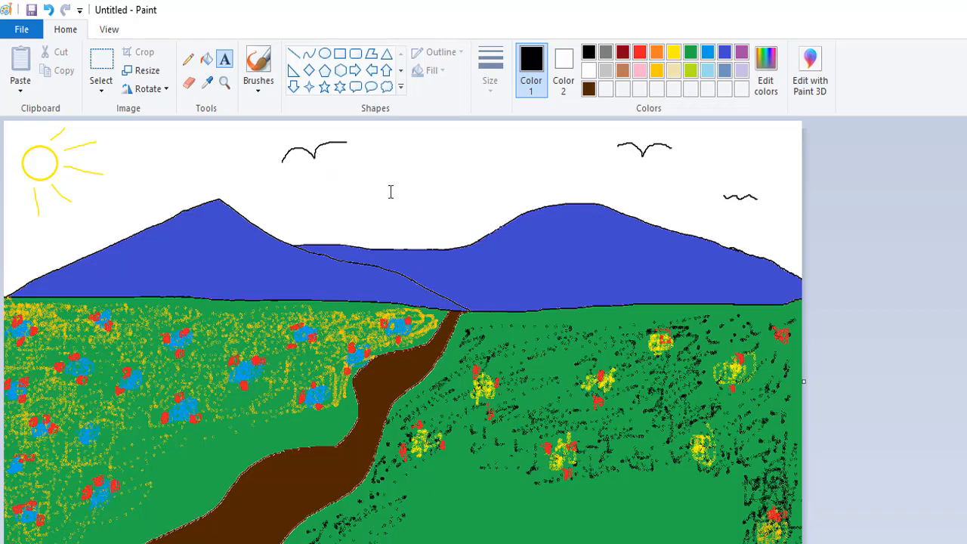
pyautogui.moveTo(388, 137); pyautogui.dragTo(805, 243)
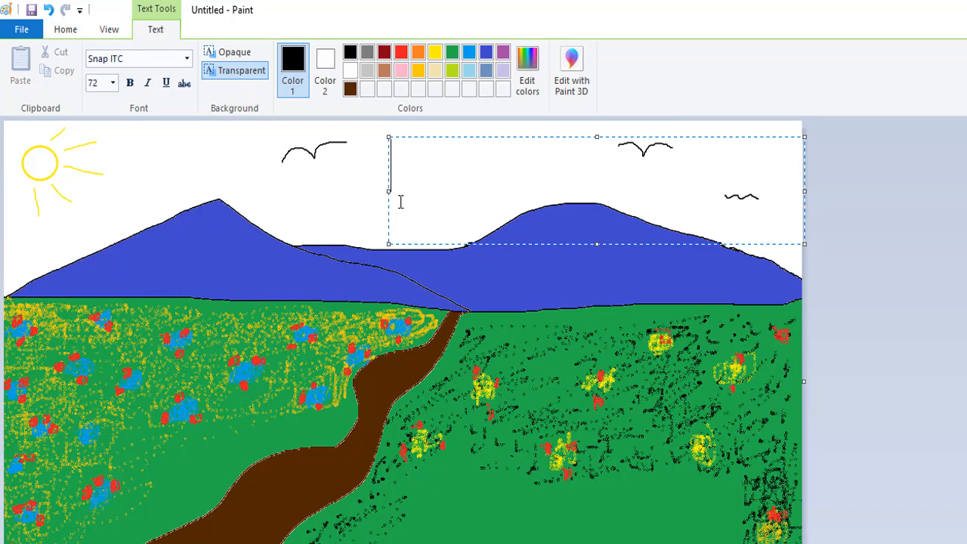
pyautogui.moveTo(388, 207); pyautogui.dragTo(323, 253)
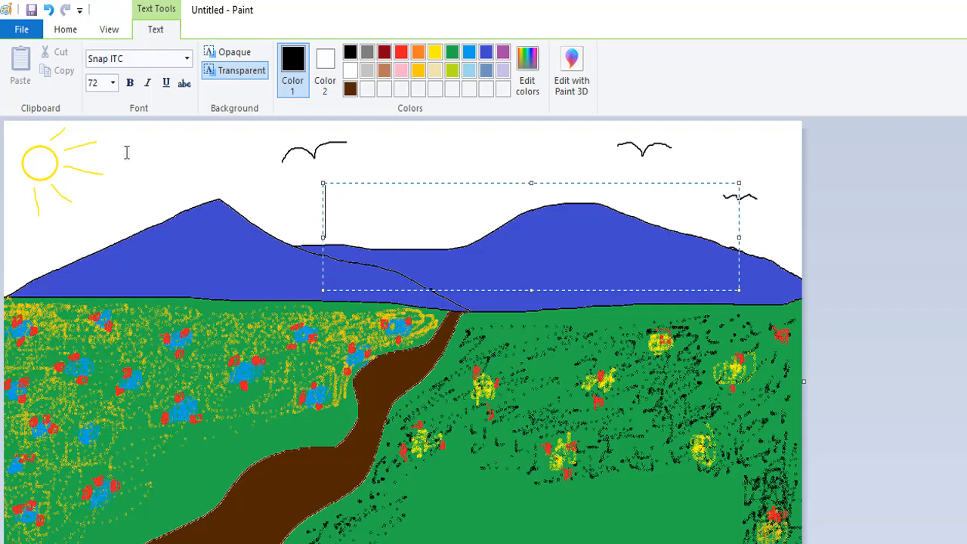
# Set the text box's font to Algerian and its size to 20.
pyautogui.click(111, 83)
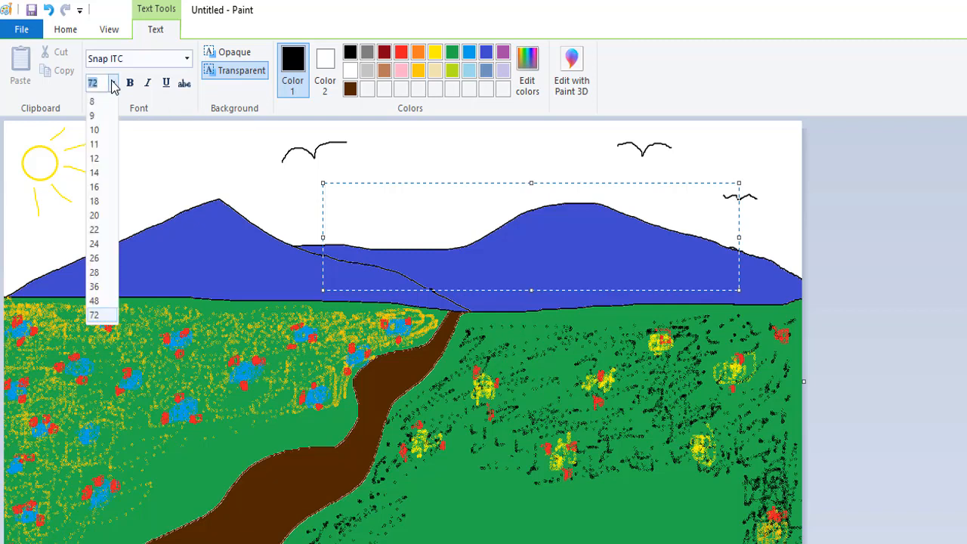
pyautogui.click(97, 215)
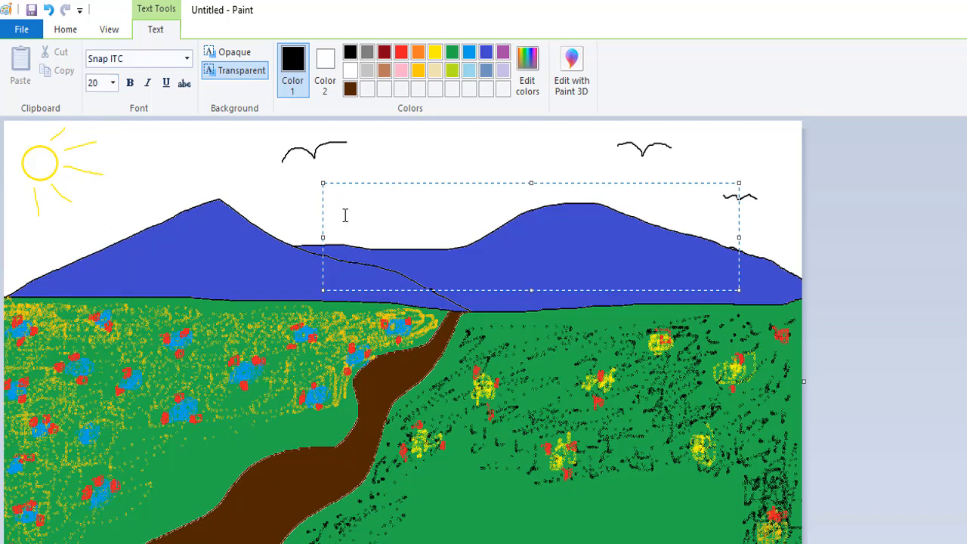
pyautogui.click(187, 59)
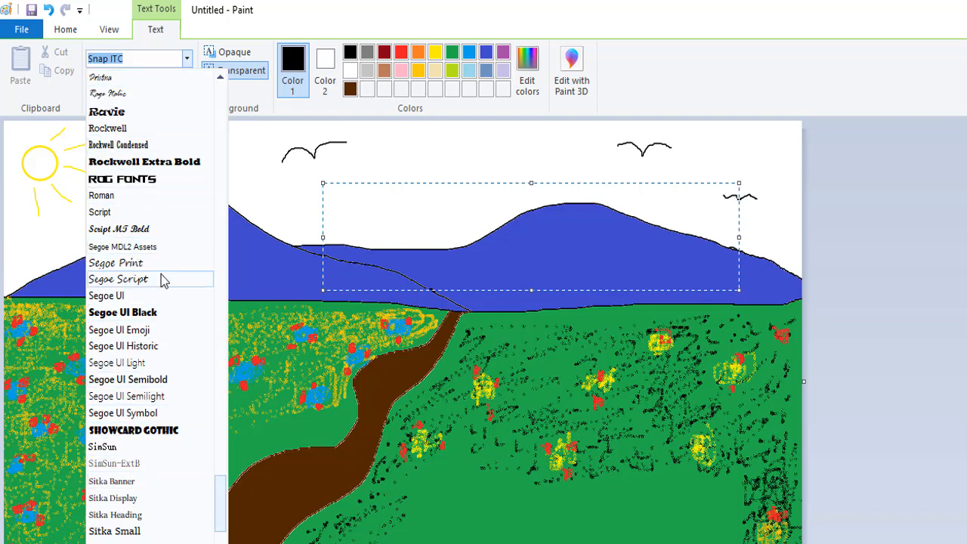
pyautogui.scroll(3, 161, 278)
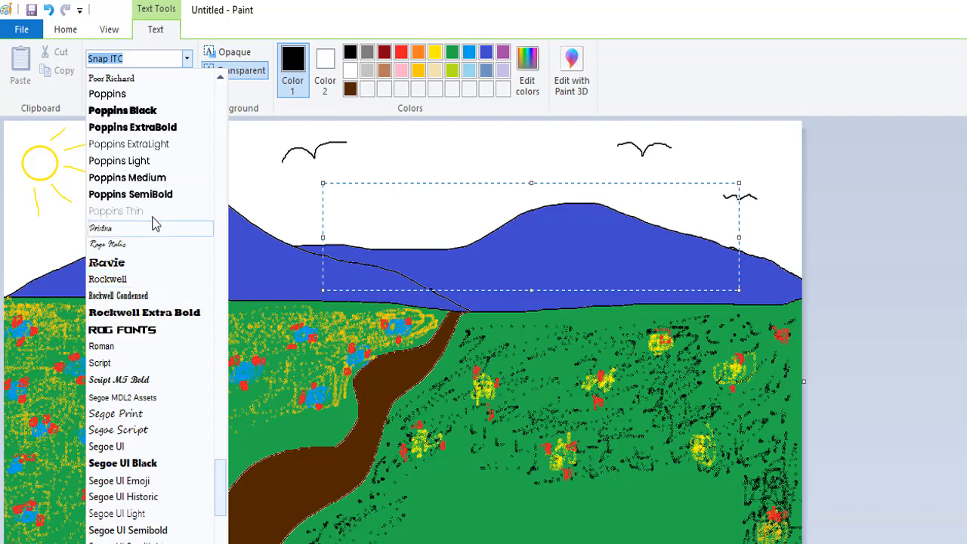
pyautogui.scroll(6, 155, 226)
pyautogui.scroll(8, 147, 272)
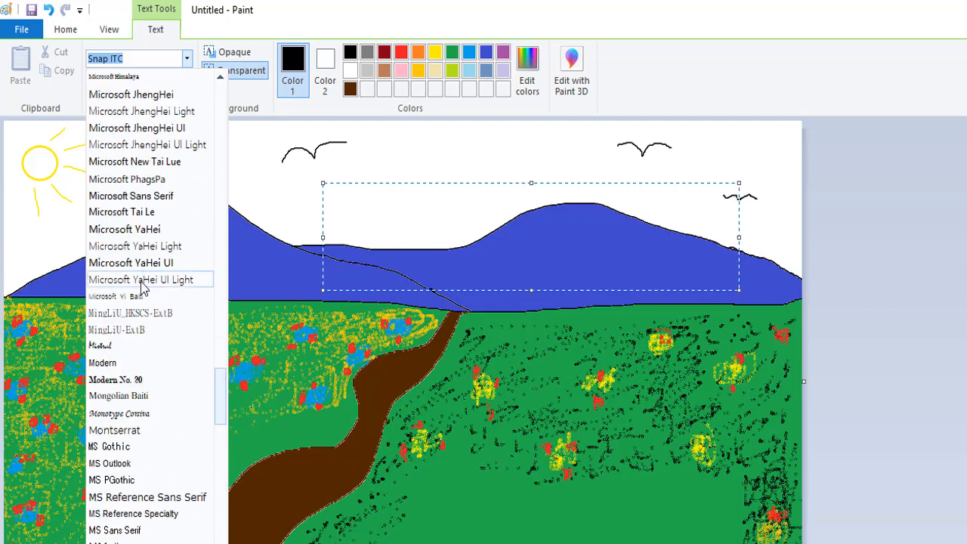
pyautogui.scroll(5, 144, 287)
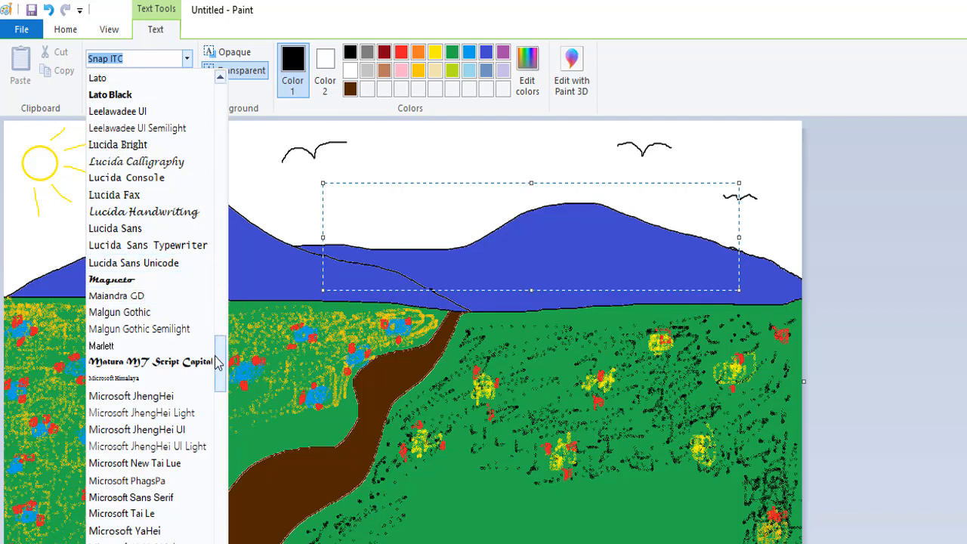
pyautogui.scroll(1, 218, 332)
pyautogui.moveTo(219, 317); pyautogui.dragTo(215, 121)
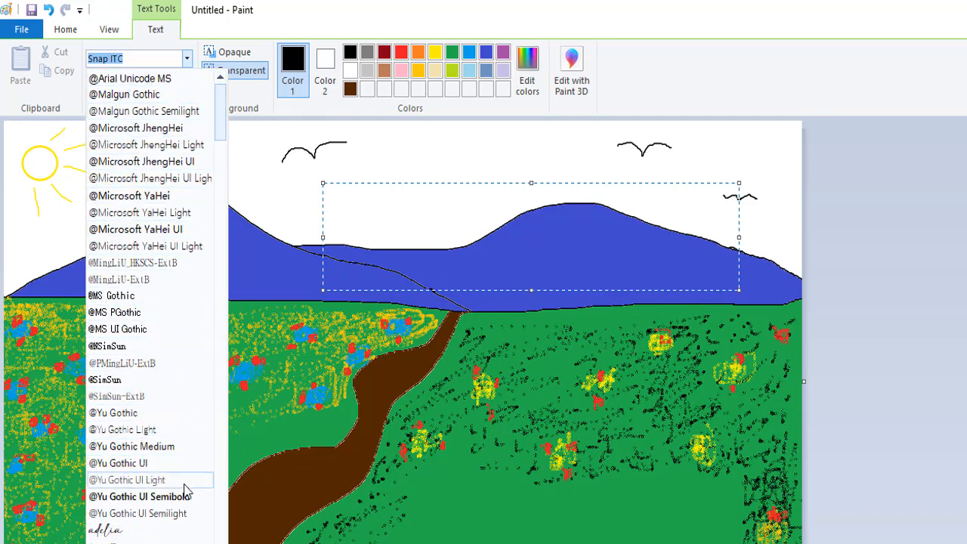
pyautogui.click(114, 542)
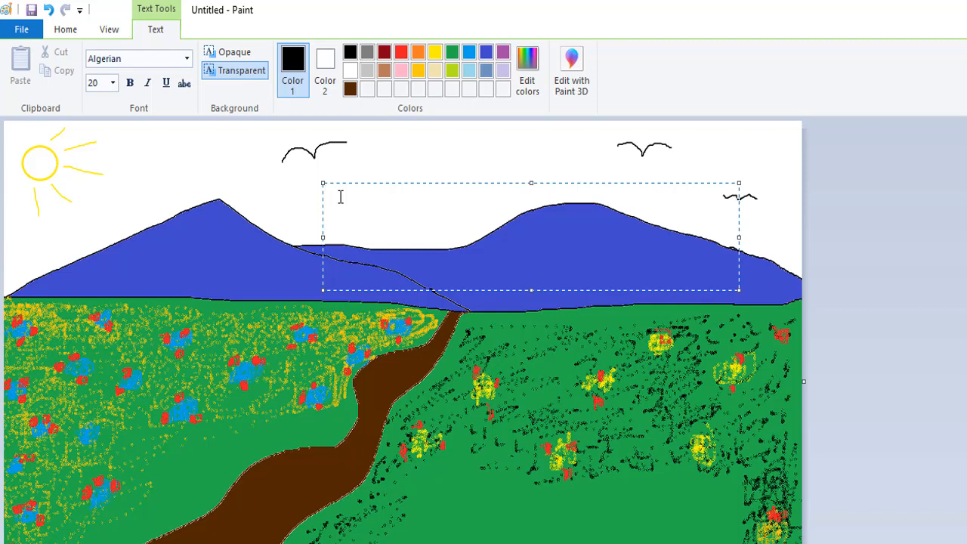
# Enter the title "TANAH AIRKU (CIPTAAN IBU SUD" followed by a blank line, and shift the text box towards the pointed mountain.
pyautogui.write('TANAH AIRKU')
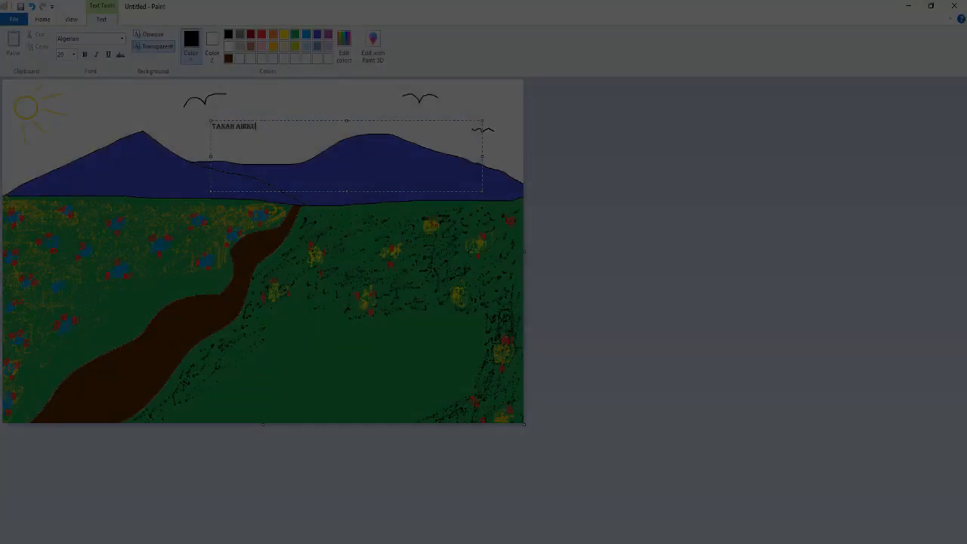
pyautogui.hotkey('ctrl', 'pageup')
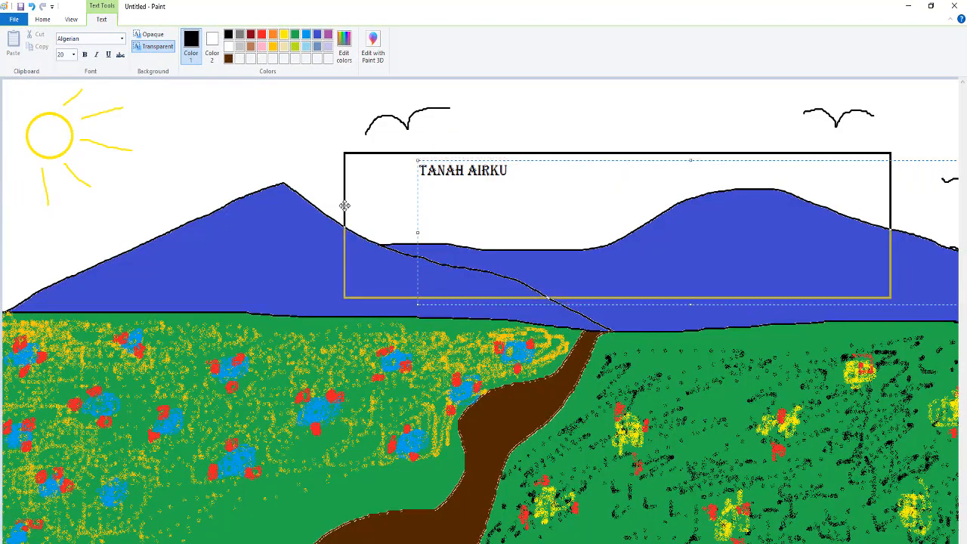
pyautogui.moveTo(345, 205); pyautogui.dragTo(345, 208)
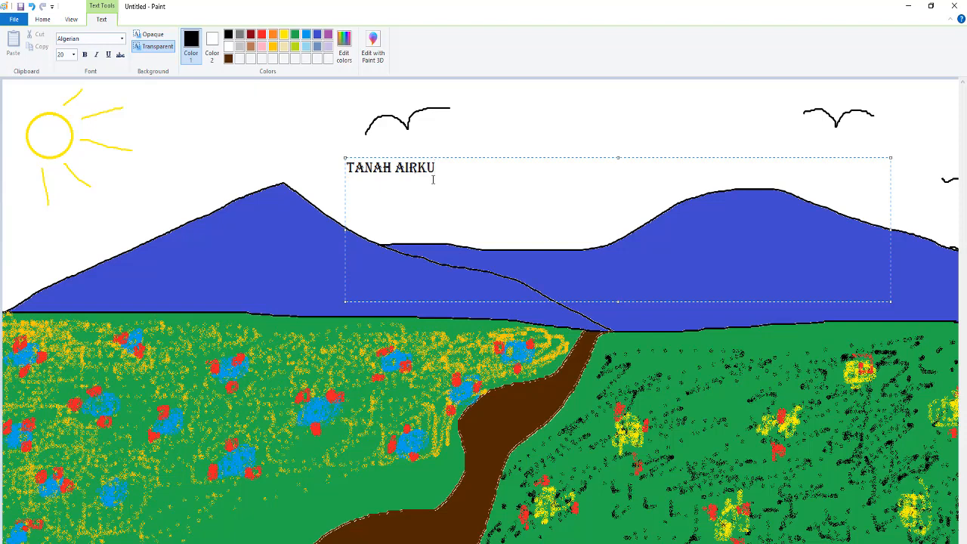
pyautogui.write('(')
pyautogui.write('CIPTAAN')
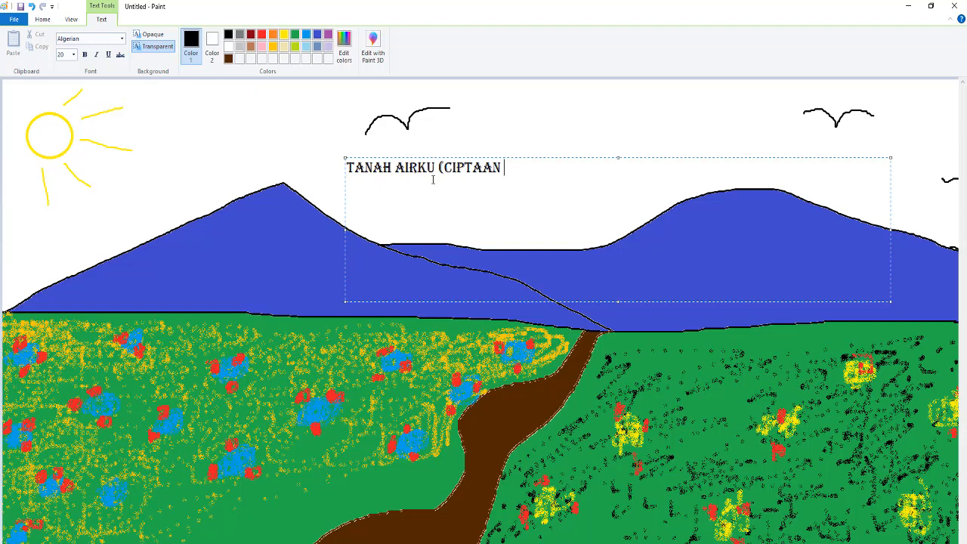
pyautogui.write('IBU SUD')
pyautogui.press('Return')
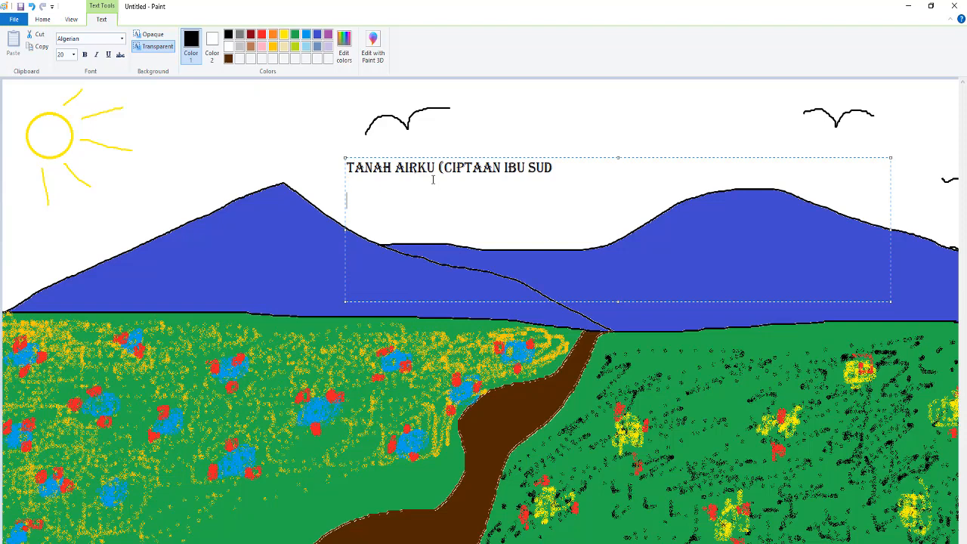
# Add the lyric lines "TANAH AIRKU TIDAK KULUPAKAN" and "KAN TERKENANG SELAMA HIDUPKU" below the title.
pyautogui.write('TANAH AIRKU TIF')
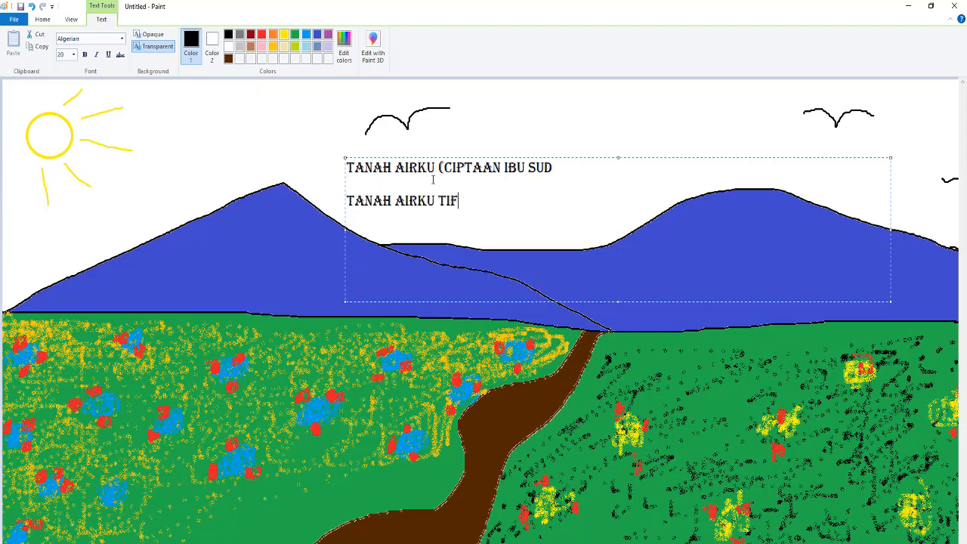
pyautogui.press('BackSpace')
pyautogui.write('DAK KULUPAKAN')
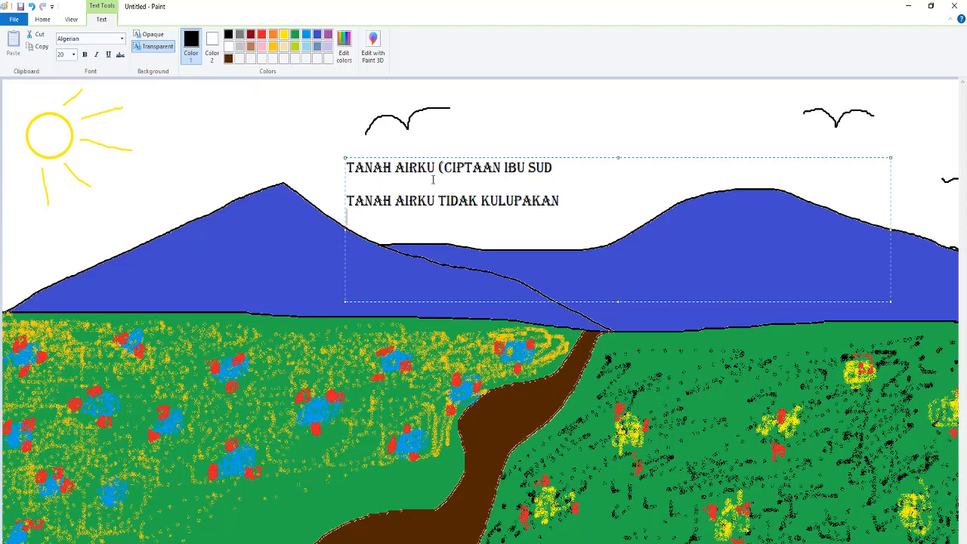
pyautogui.press('Return')
pyautogui.write('KAN TERKENANG')
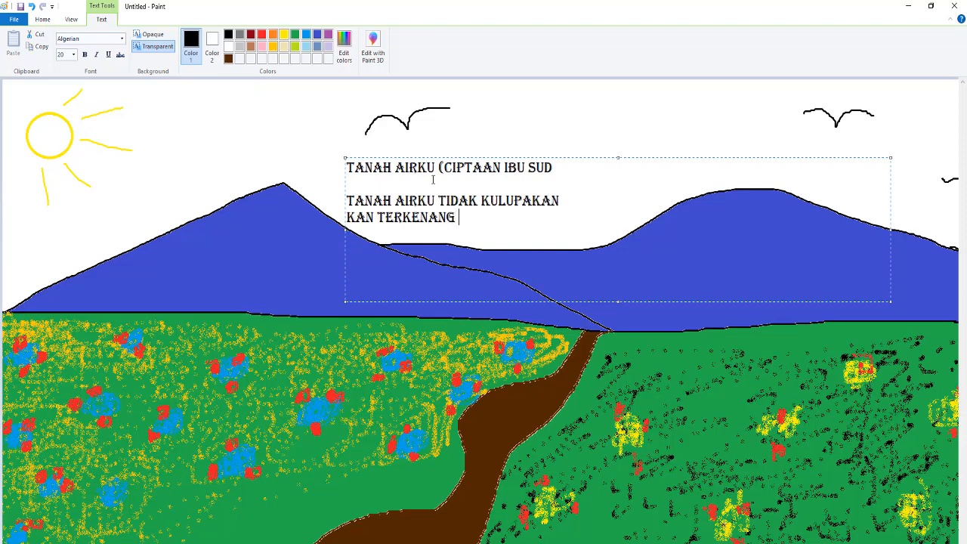
pyautogui.write(' SELAMA HID')
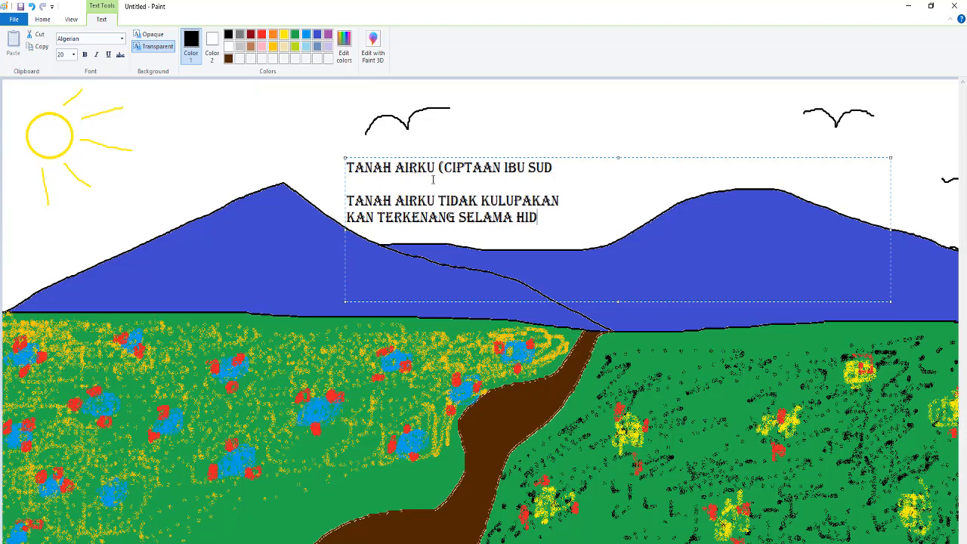
pyautogui.write('UPKU')
# Add the next lyric lines "BIARPUN SAYA PERGI JAUH" and "TIDAKKAN HILANG DARI KALBU".
pyautogui.press('Return')
pyautogui.write('BIARPUN')
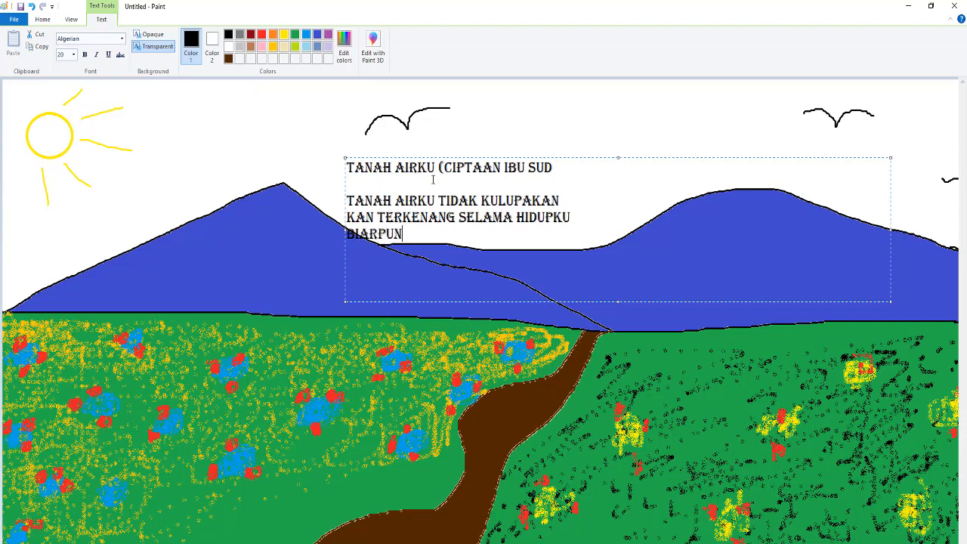
pyautogui.write(' SAYA PER')
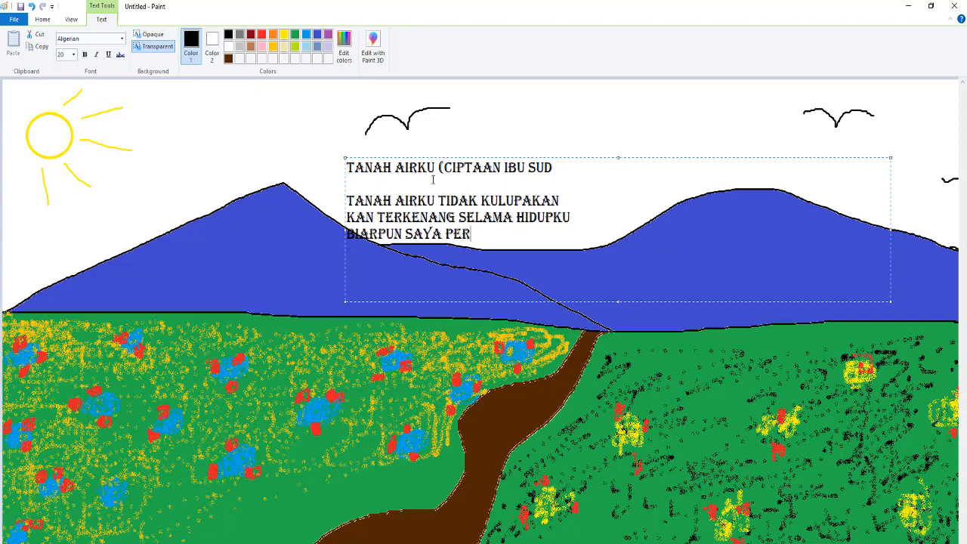
pyautogui.write('GI JAUH')
pyautogui.write('TID')
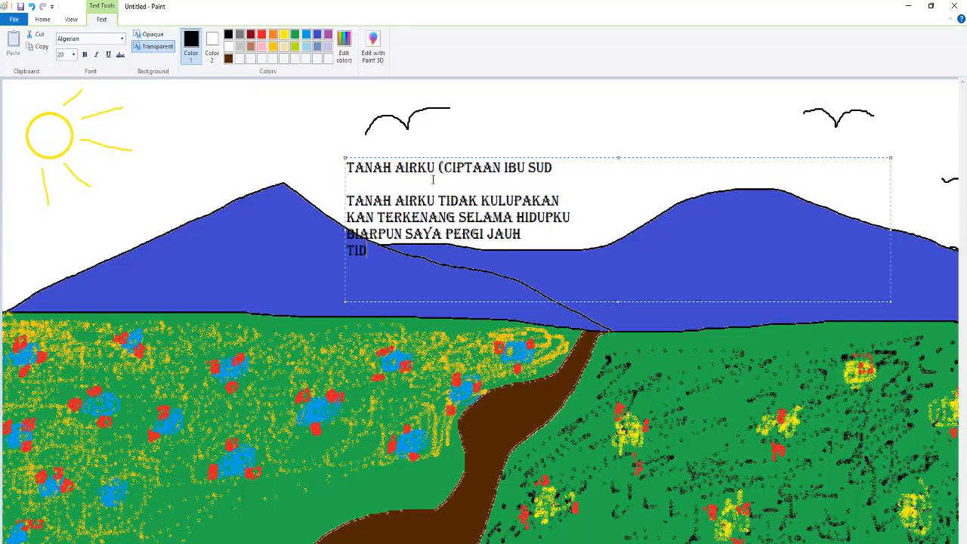
pyautogui.write('AKKAN HILANG')
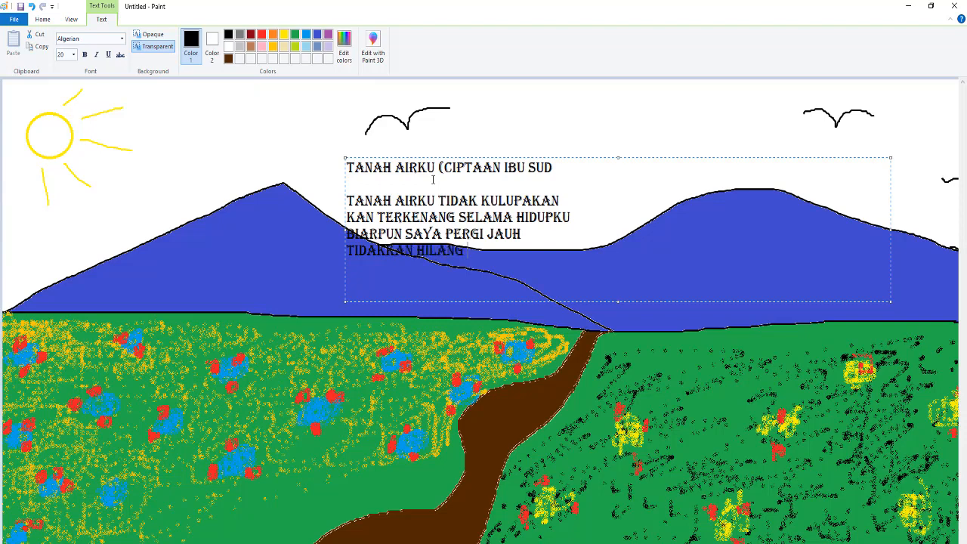
pyautogui.write(' DARI')
pyautogui.write(' KALBU ')
# Add the closing lyric lines "TANAHKU YANG KUCINTA" and "ENGKAU KUHARGAI".
pyautogui.write('TANAHKU')
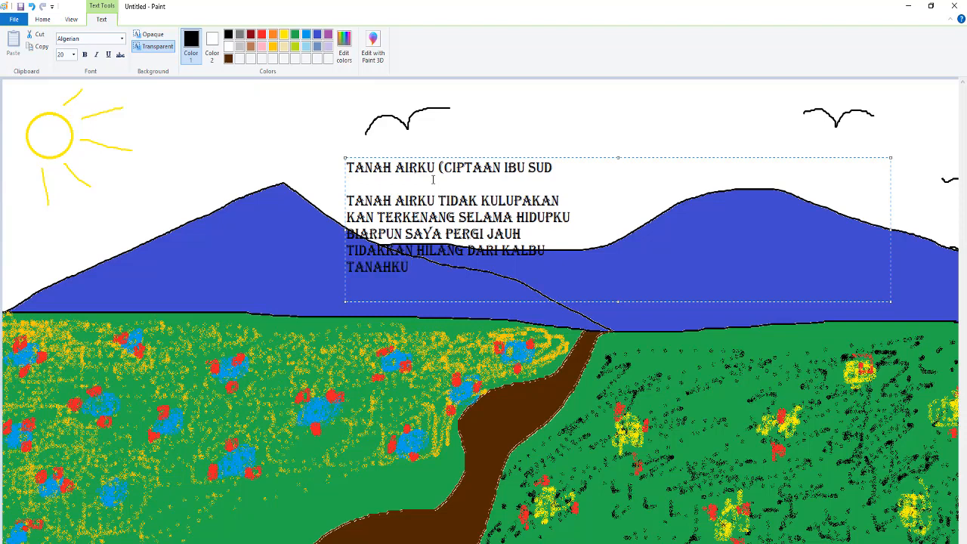
pyautogui.write(' YANG KUCINTA')
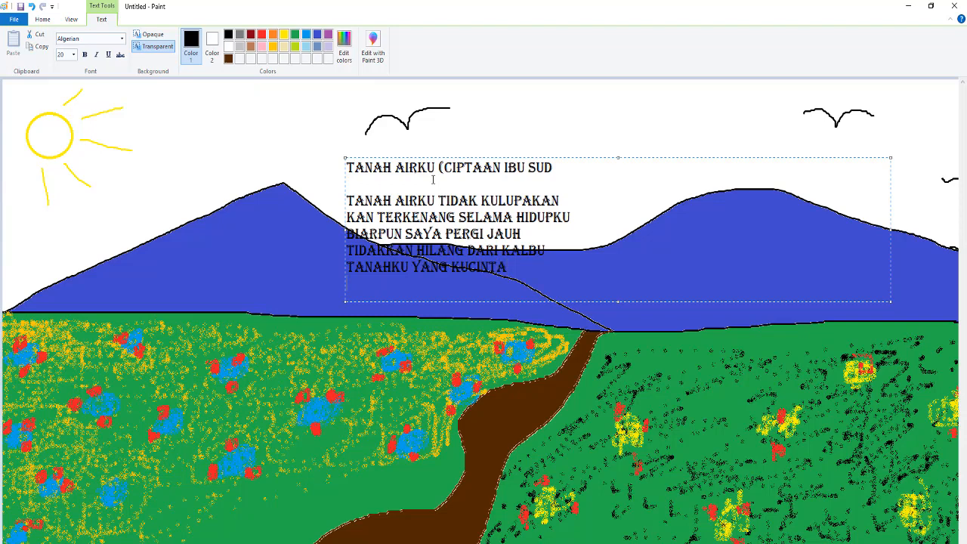
pyautogui.press('Return')
pyautogui.write('ENGKAU KU')
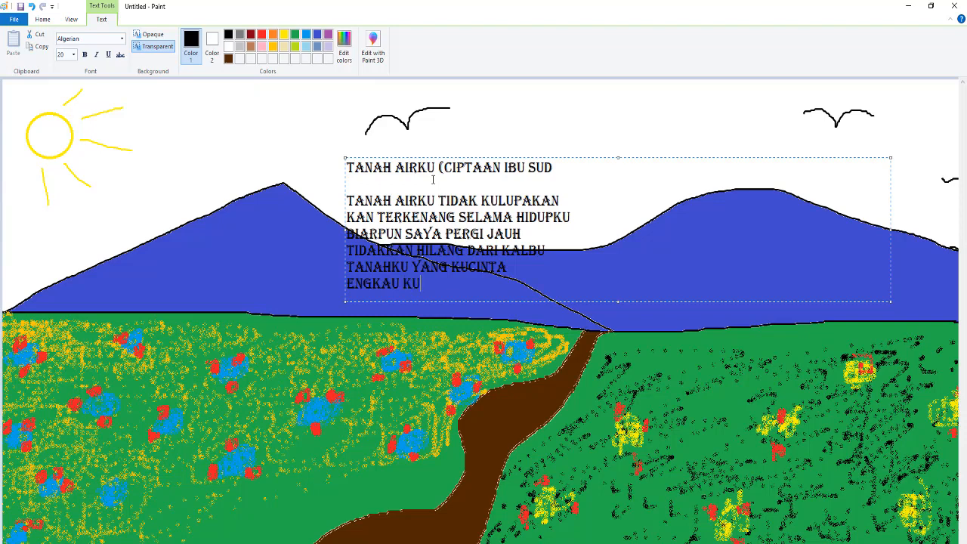
pyautogui.write('HARGAI')
# Move the text box slightly to the right and narrow it to about half its width around the lyrics.
pyautogui.moveTo(345, 181); pyautogui.dragTo(447, 183)
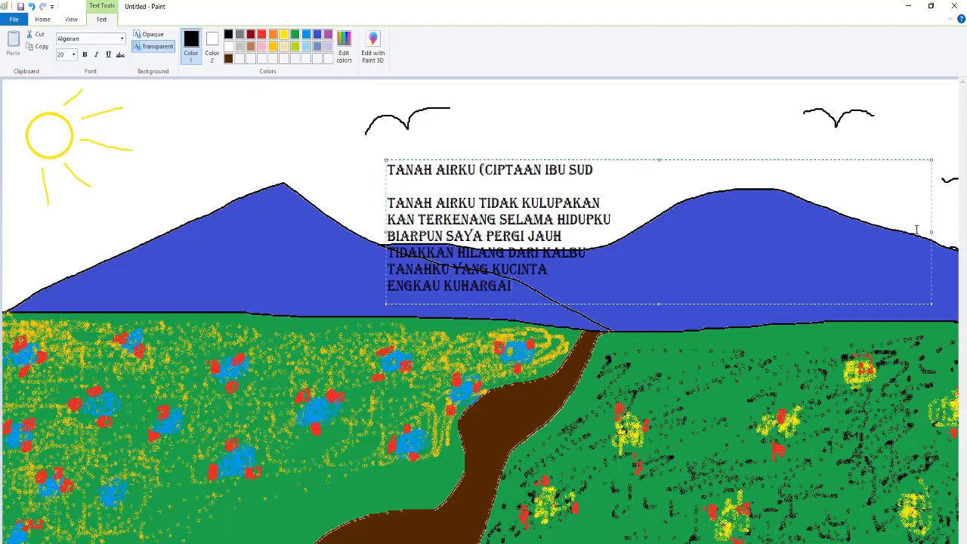
pyautogui.moveTo(931, 231); pyautogui.dragTo(661, 231)
# Colour the six lyric lines below the title red.
pyautogui.moveTo(514, 287)
pyautogui.mouseDown()
pyautogui.moveTo(410, 236)
pyautogui.moveTo(389, 204)
pyautogui.moveTo(604, 219)
pyautogui.moveTo(487, 286)
pyautogui.moveTo(387, 219)
pyautogui.moveTo(387, 202)
pyautogui.mouseUp()
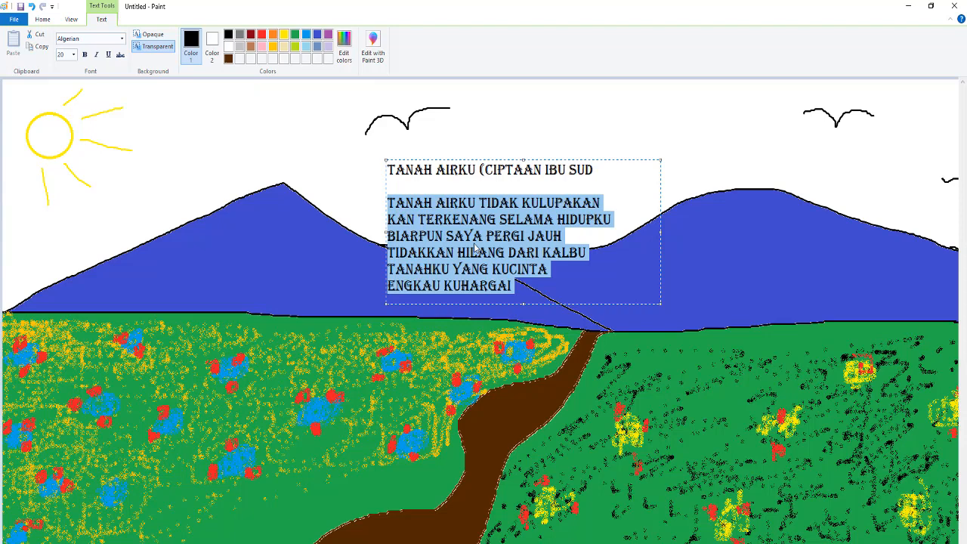
pyautogui.click(261, 36)
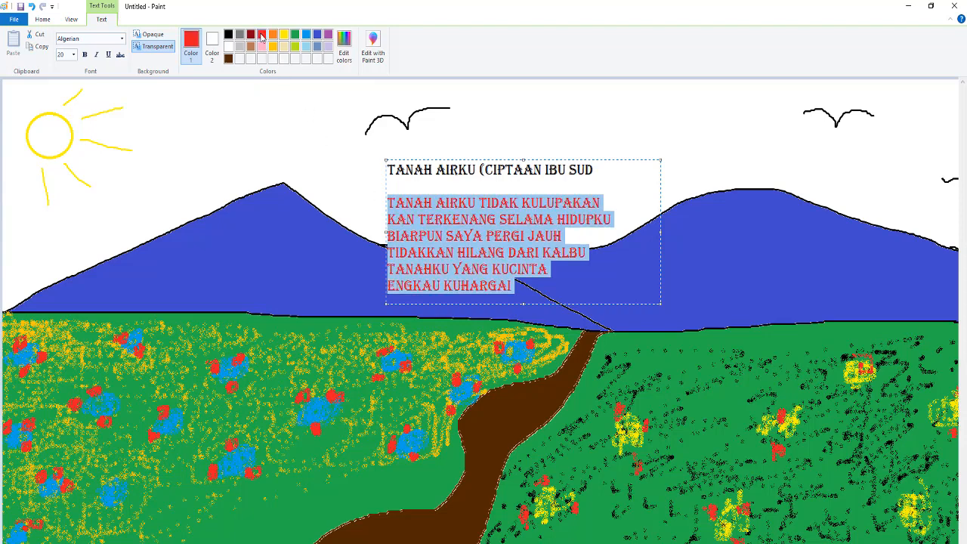
pyautogui.click(513, 287)
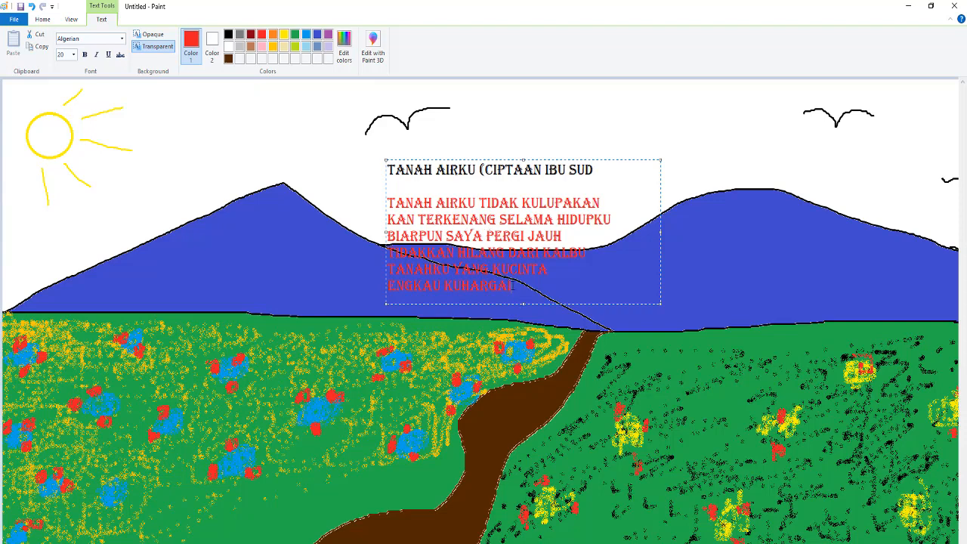
# Change the colour of the six lyric lines below the title to orange.
pyautogui.moveTo(512, 285); pyautogui.dragTo(387, 204)
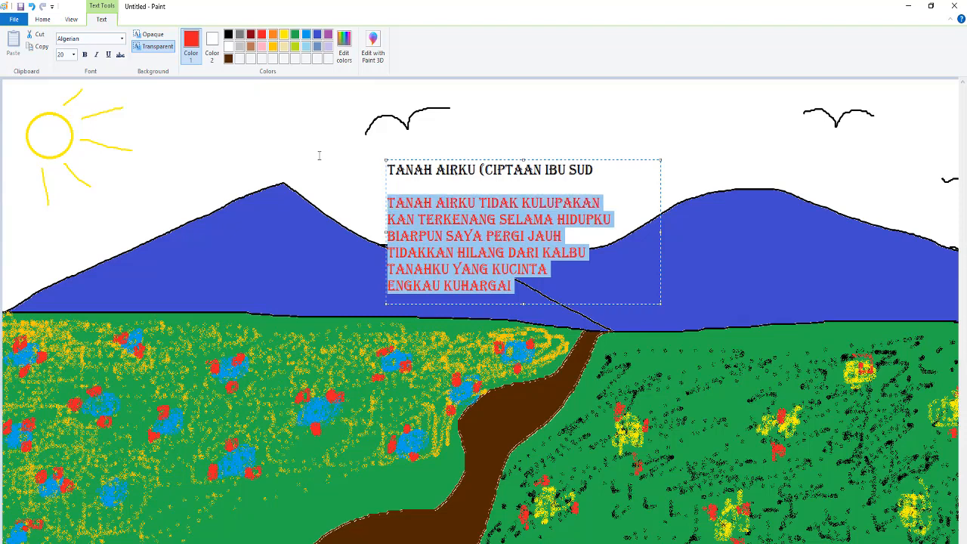
pyautogui.click(274, 36)
pyautogui.click(518, 292)
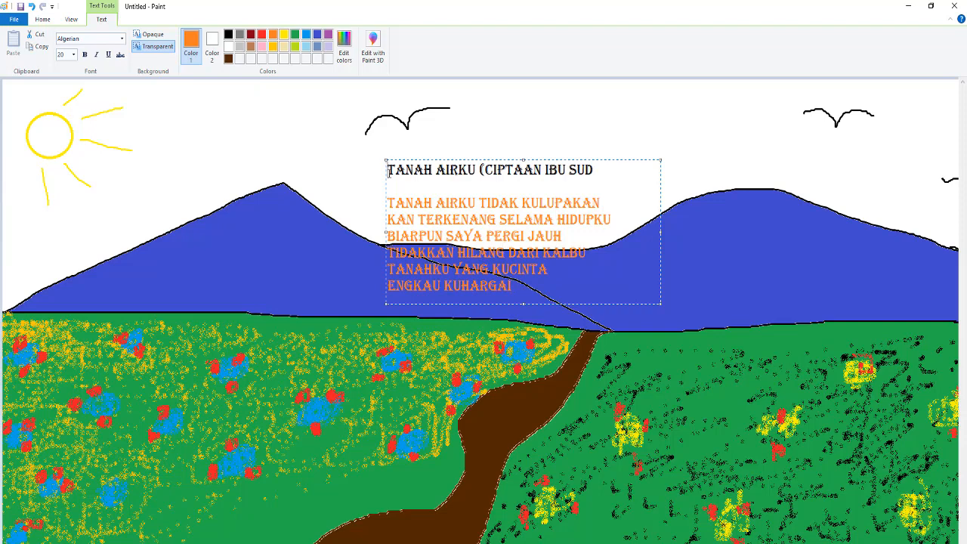
# Change the font of the whole text, title and lyrics, to Arial Black.
pyautogui.hotkey('ctrl', 'a')
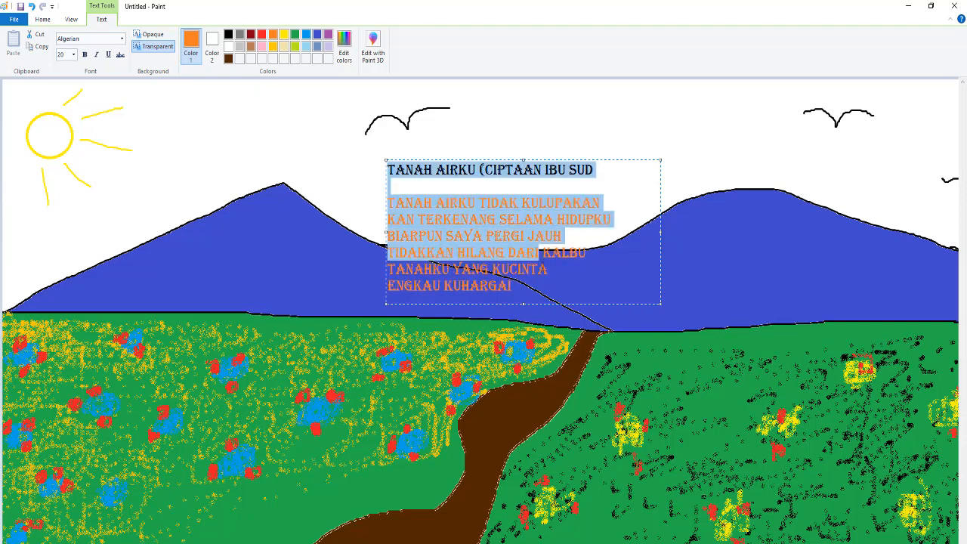
pyautogui.moveTo(585, 254); pyautogui.dragTo(517, 293)
pyautogui.click(517, 294)
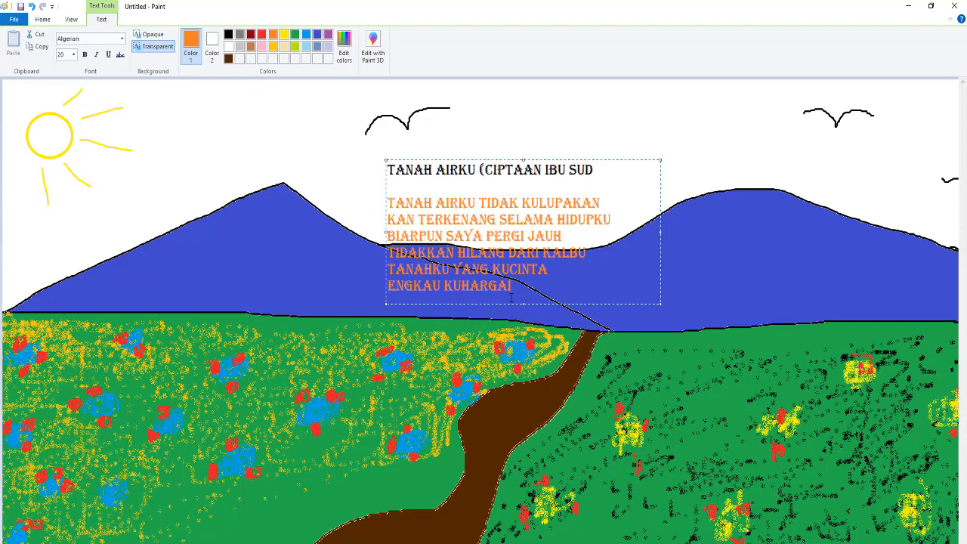
pyautogui.moveTo(512, 287); pyautogui.dragTo(383, 166)
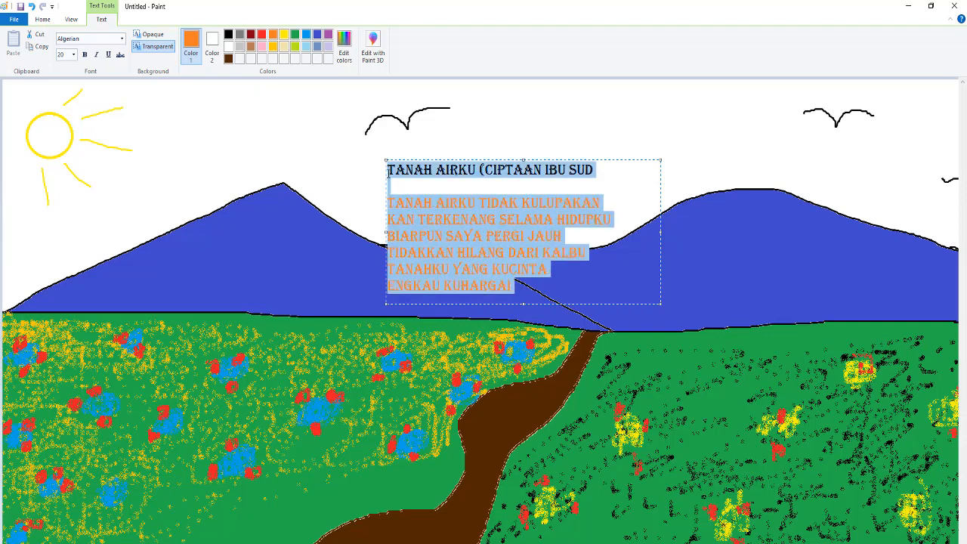
pyautogui.click(122, 39)
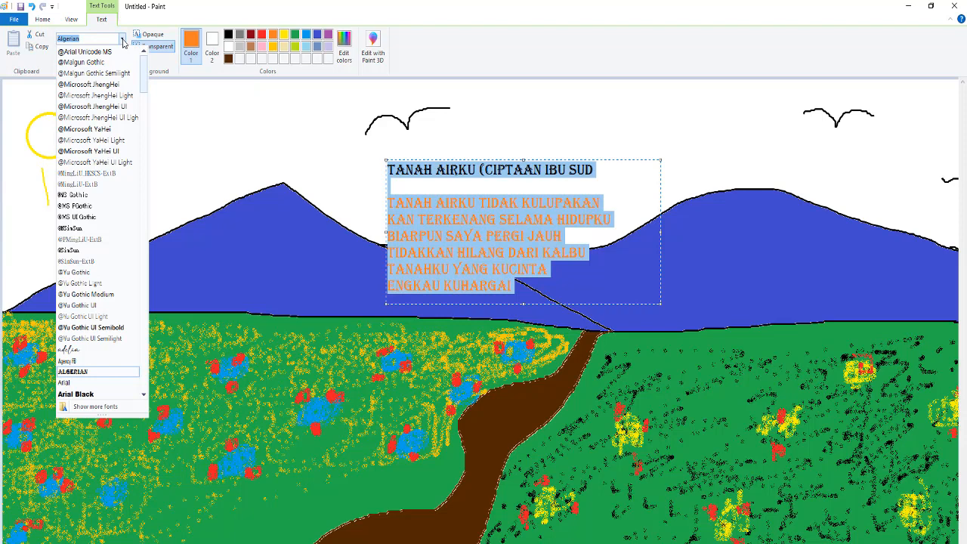
pyautogui.click(74, 395)
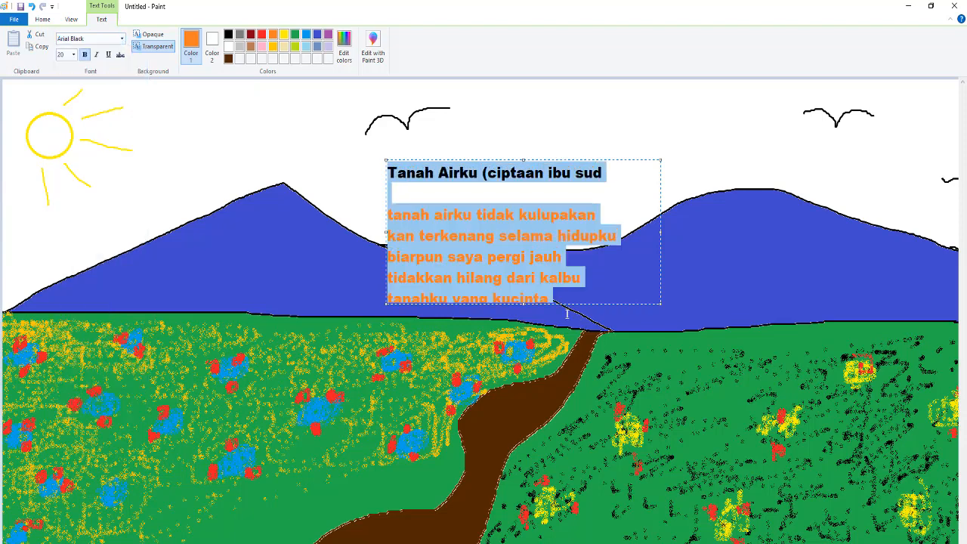
# Lengthen the text box downward to fit all lyric lines and move it slightly up and to the right.
pyautogui.moveTo(523, 304); pyautogui.dragTo(518, 383)
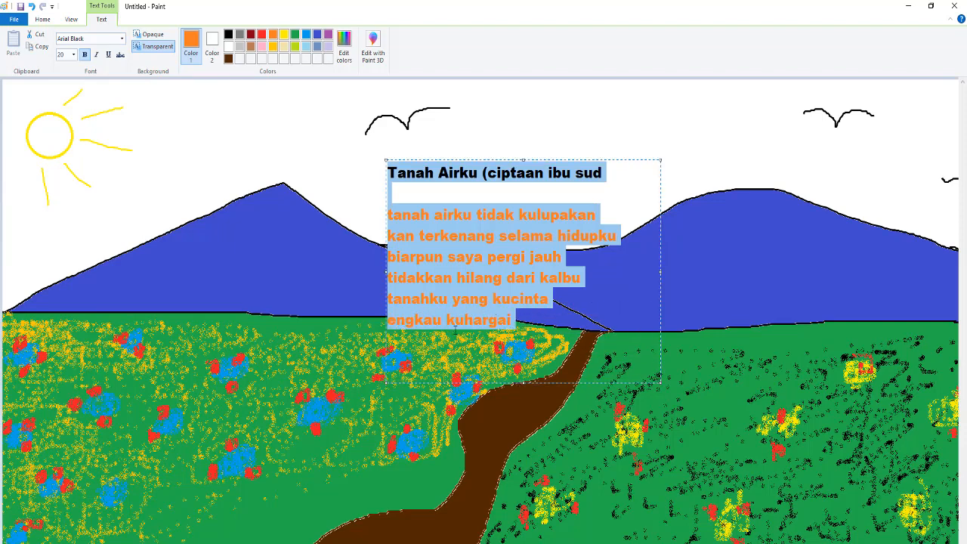
pyautogui.click(659, 271)
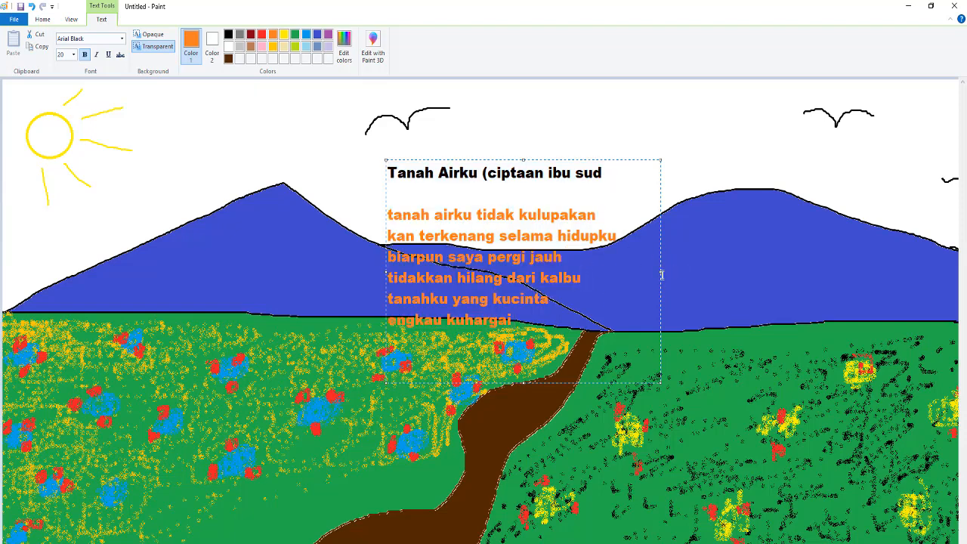
pyautogui.moveTo(659, 255); pyautogui.dragTo(697, 228)
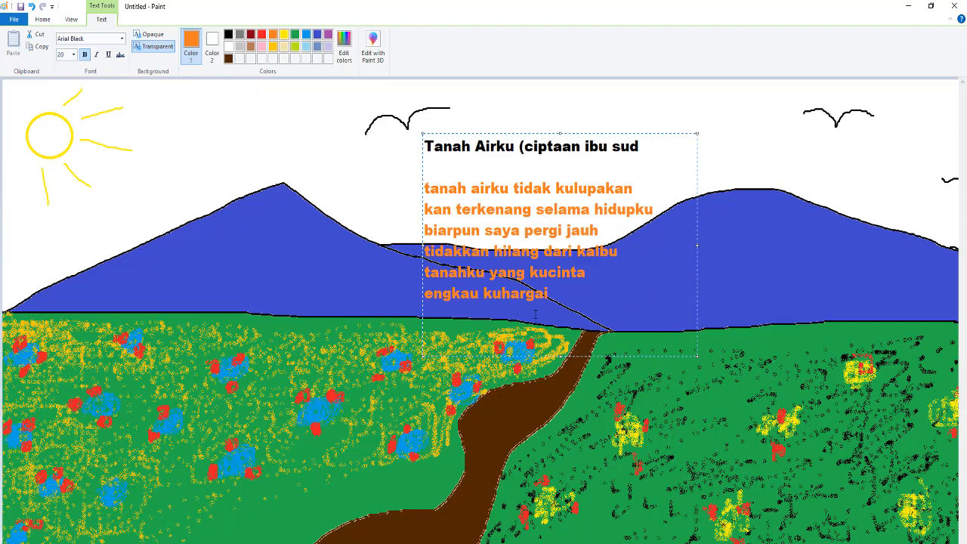
# Change the font of the title and all lyric lines to Snap ITC.
pyautogui.moveTo(535, 312); pyautogui.dragTo(219, 163)
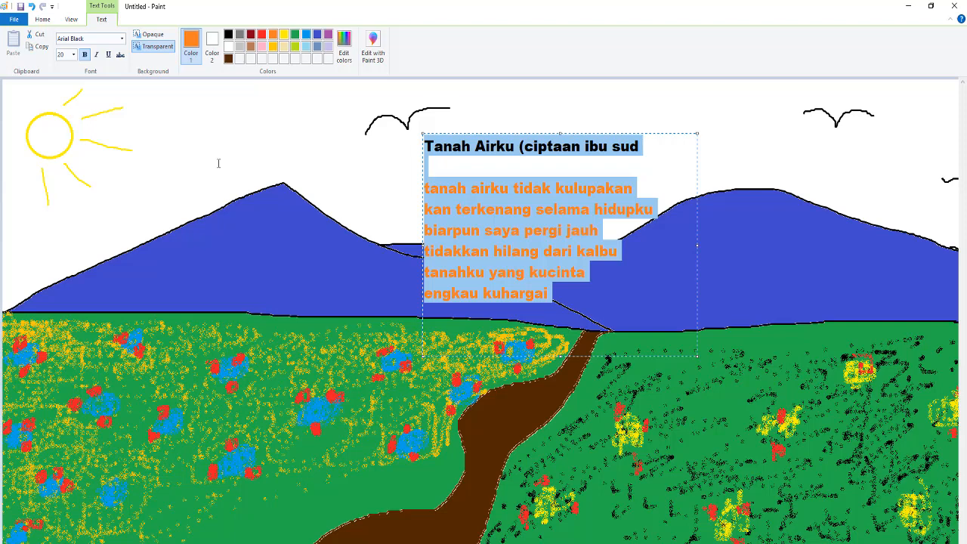
pyautogui.click(121, 42)
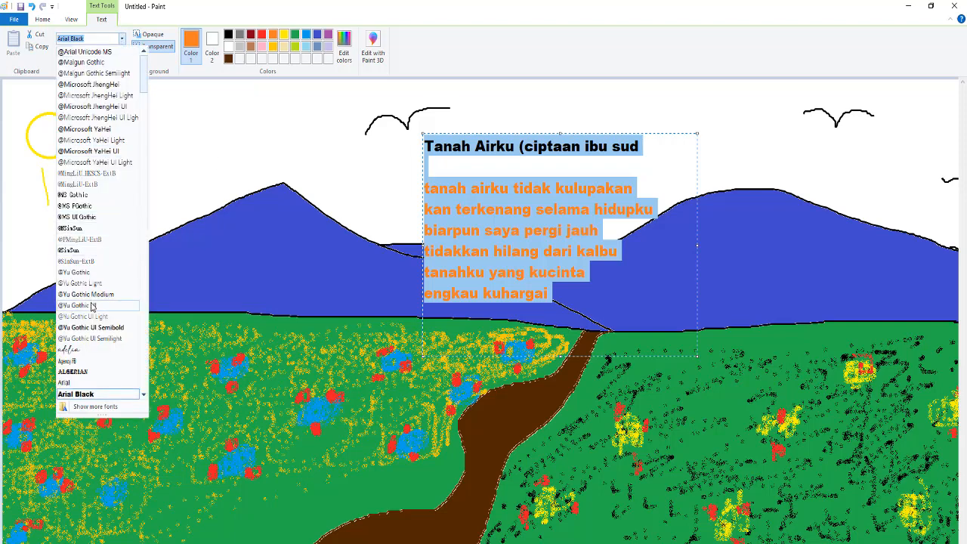
pyautogui.scroll(-2, 102, 355)
pyautogui.scroll(-6, 104, 363)
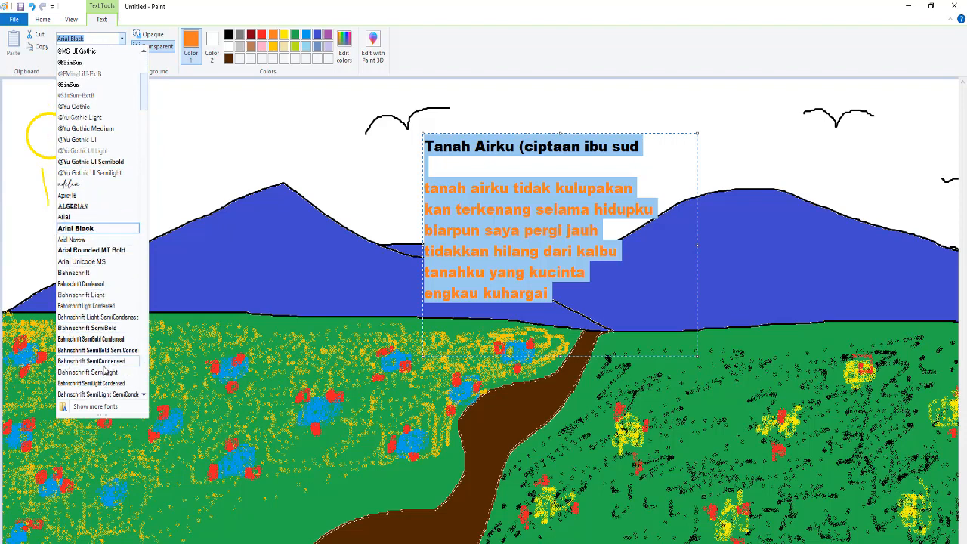
pyautogui.scroll(-1, 106, 370)
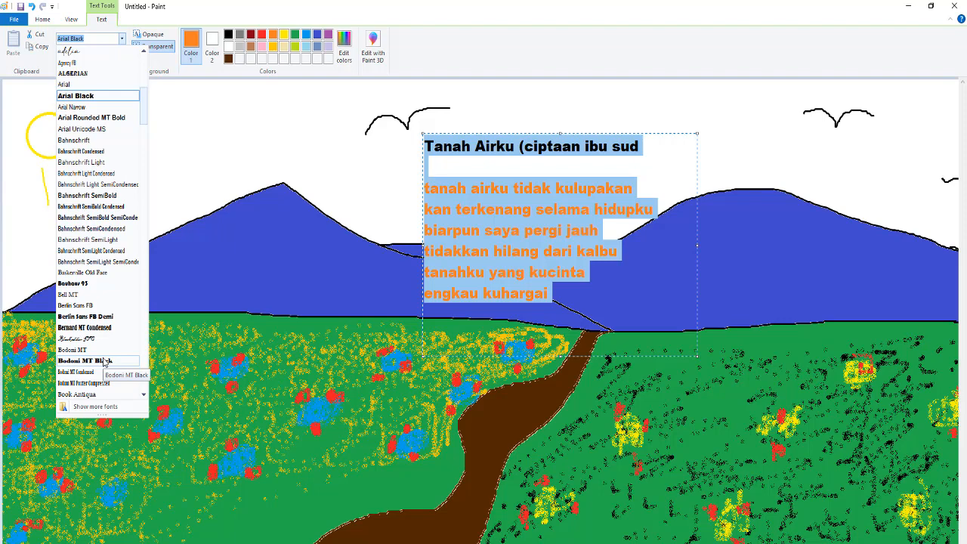
pyautogui.write('s')
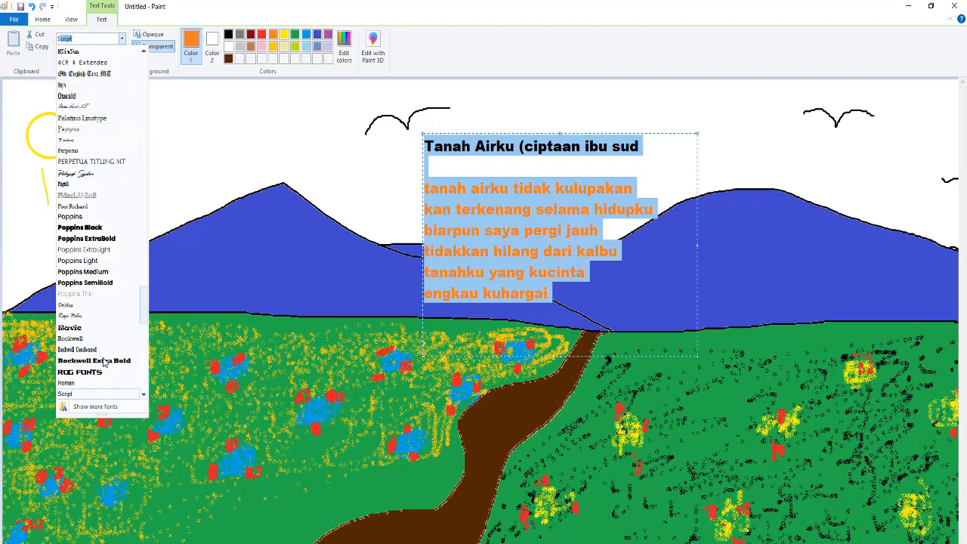
pyautogui.write('nap ITC')
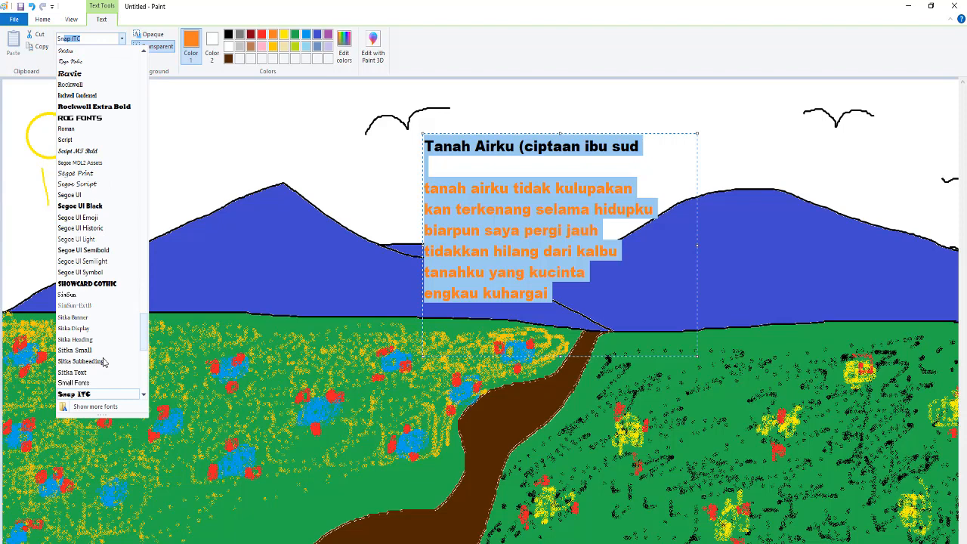
pyautogui.press('Return')
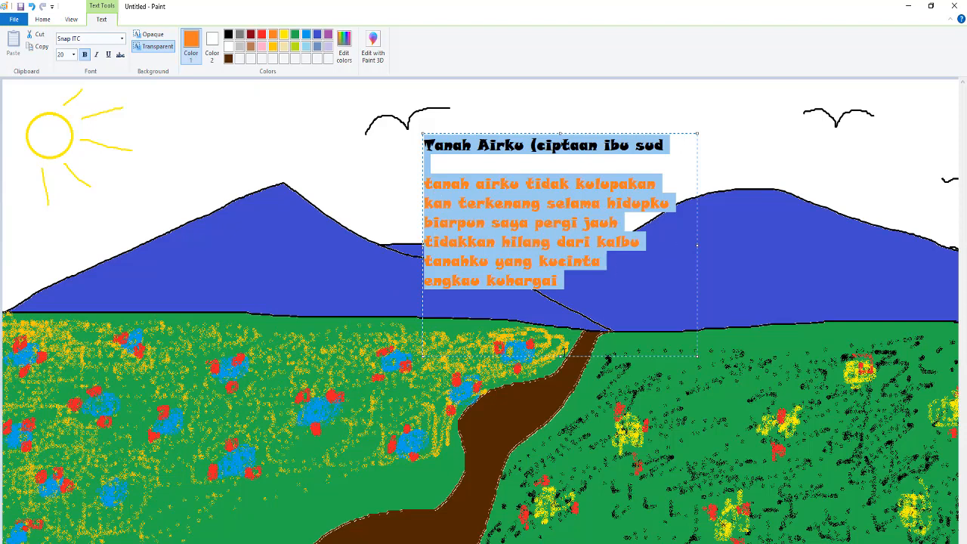
# Shorten the text box to just below the last lyric line and widen it slightly to the right.
pyautogui.moveTo(562, 354); pyautogui.dragTo(562, 305)
pyautogui.click(599, 281)
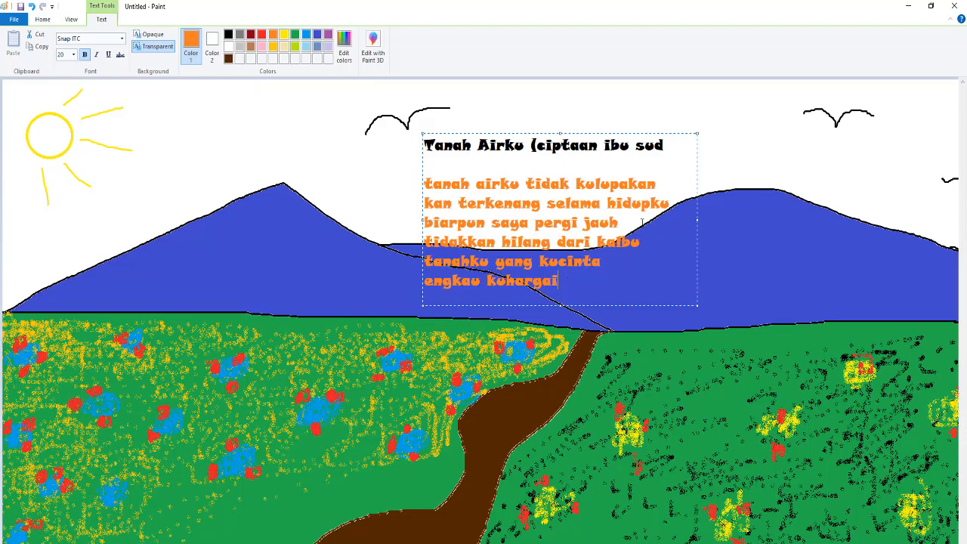
pyautogui.click(665, 145)
pyautogui.moveTo(696, 220); pyautogui.dragTo(728, 221)
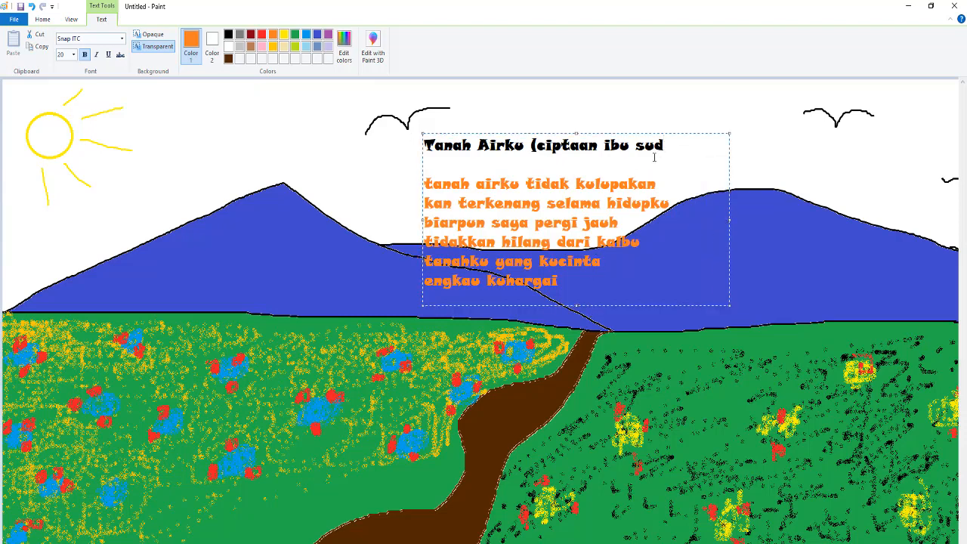